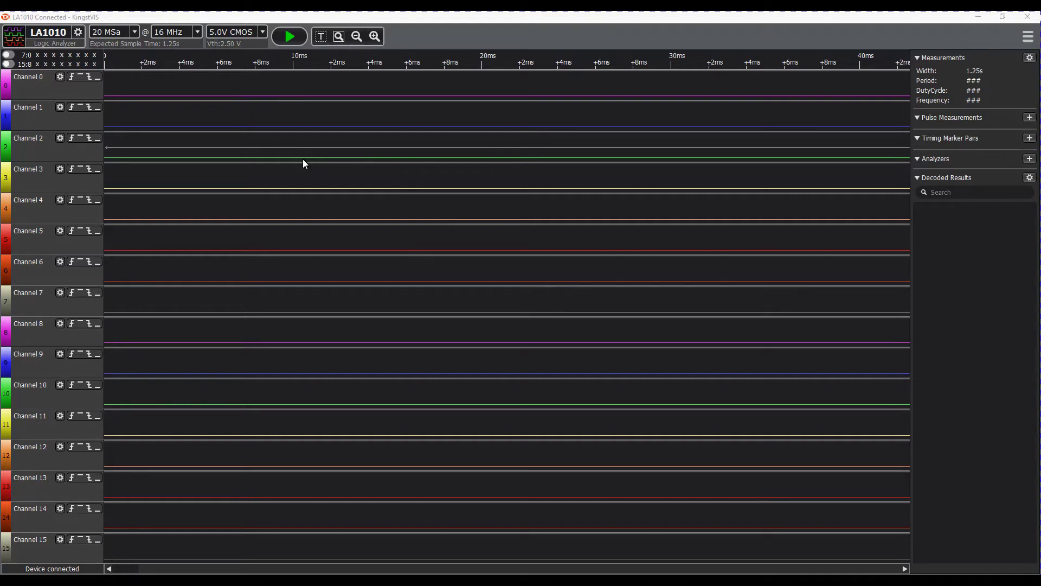
- Review the available device models, sample depths, sample rates and channel selection settings, keeping the current choices
left_click(57, 34)
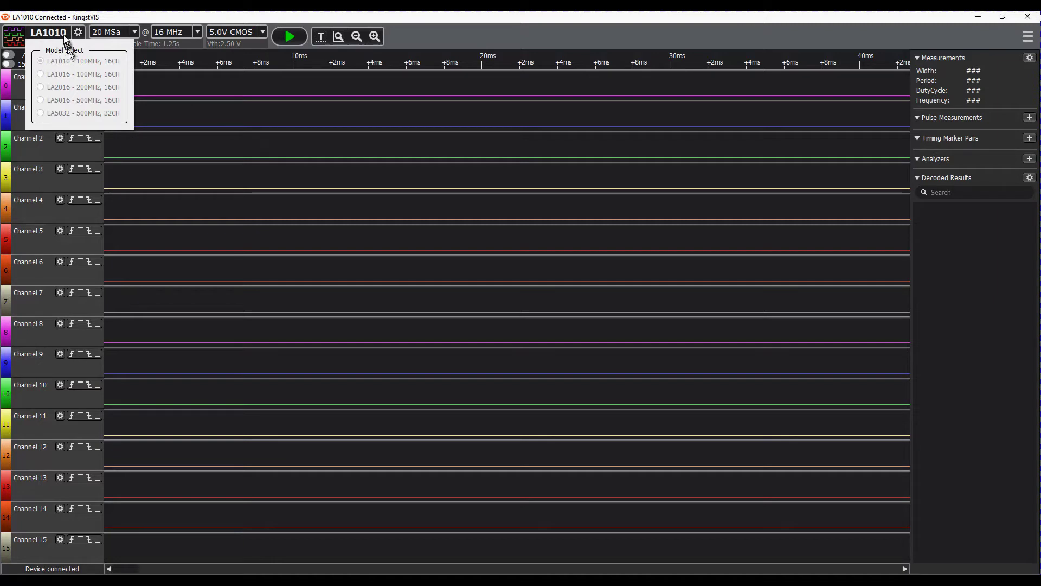
left_click(63, 32)
left_click(64, 33)
left_click(108, 19)
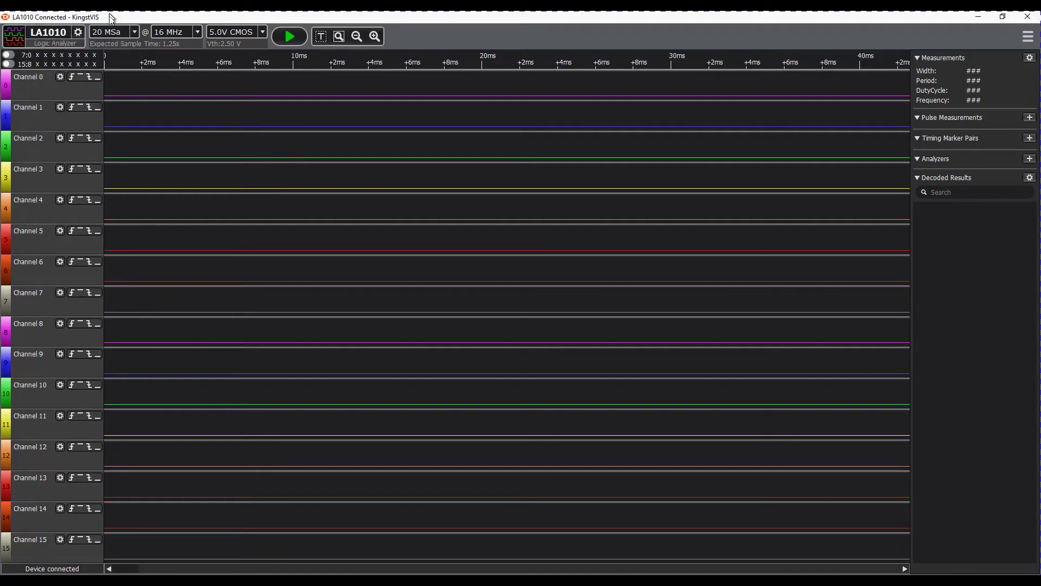
left_click(135, 31)
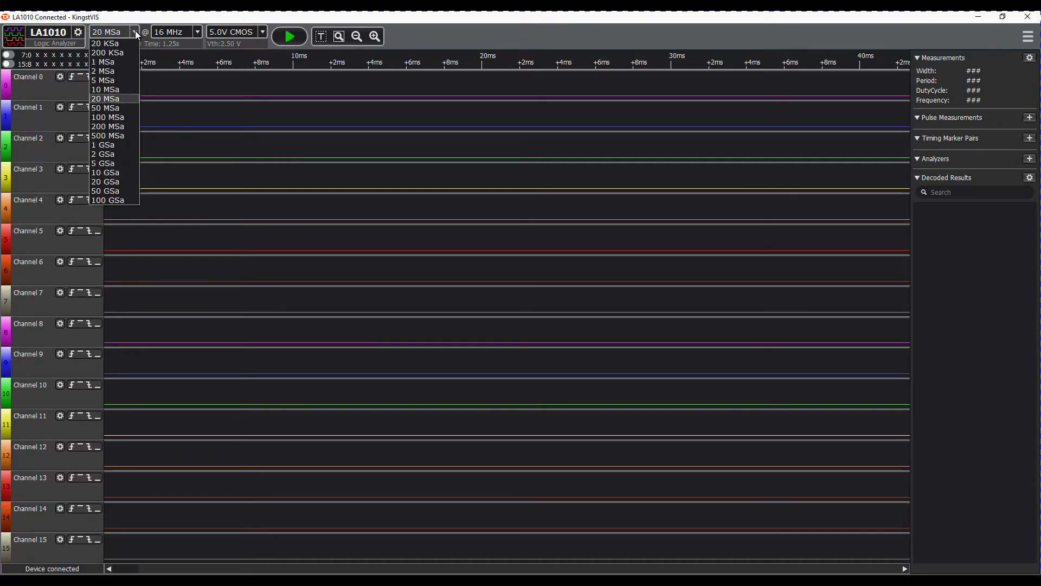
left_click(135, 31)
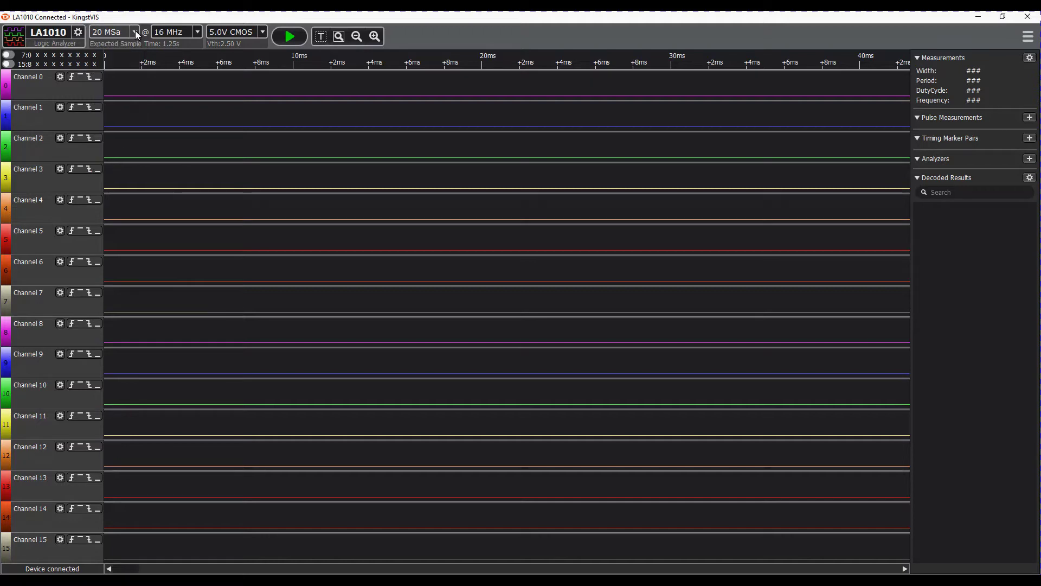
left_click(200, 30)
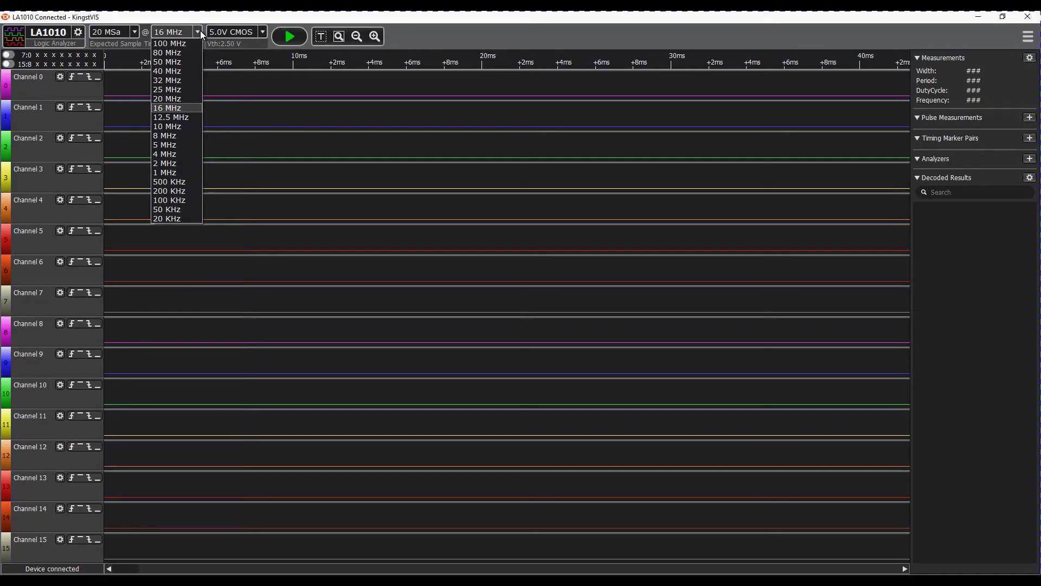
left_click(200, 30)
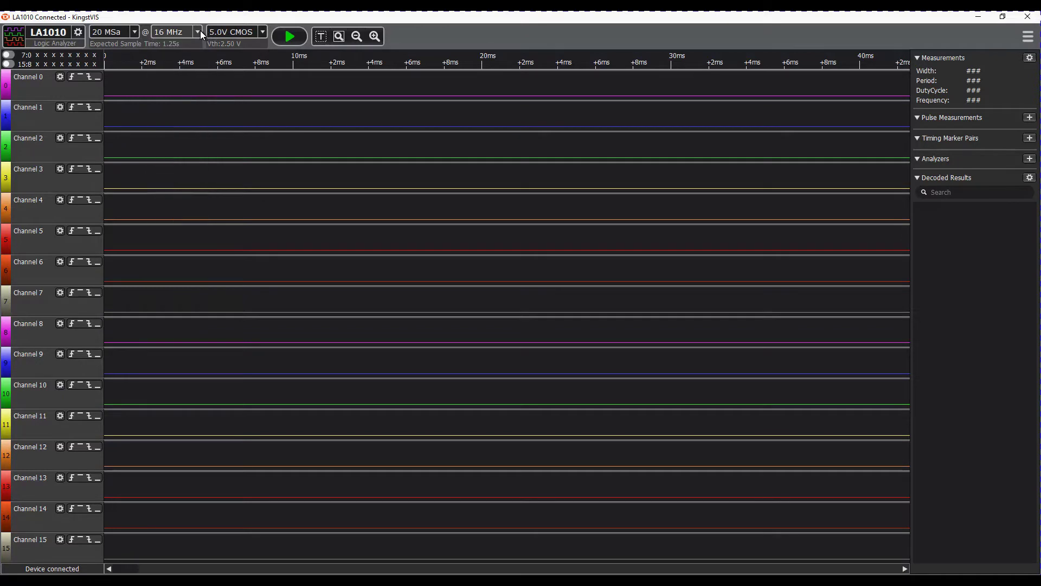
left_click(78, 33)
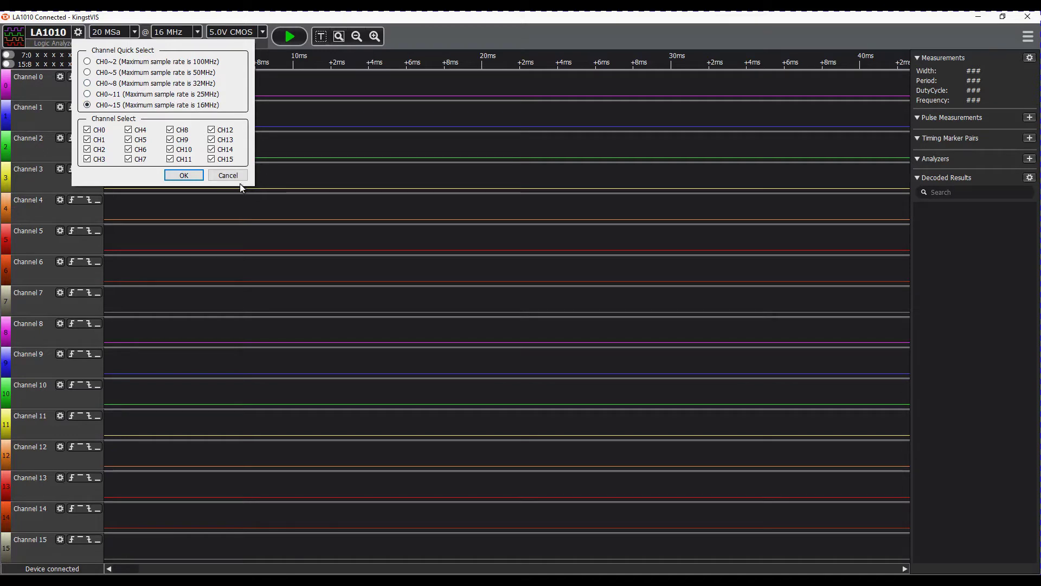
left_click(184, 175)
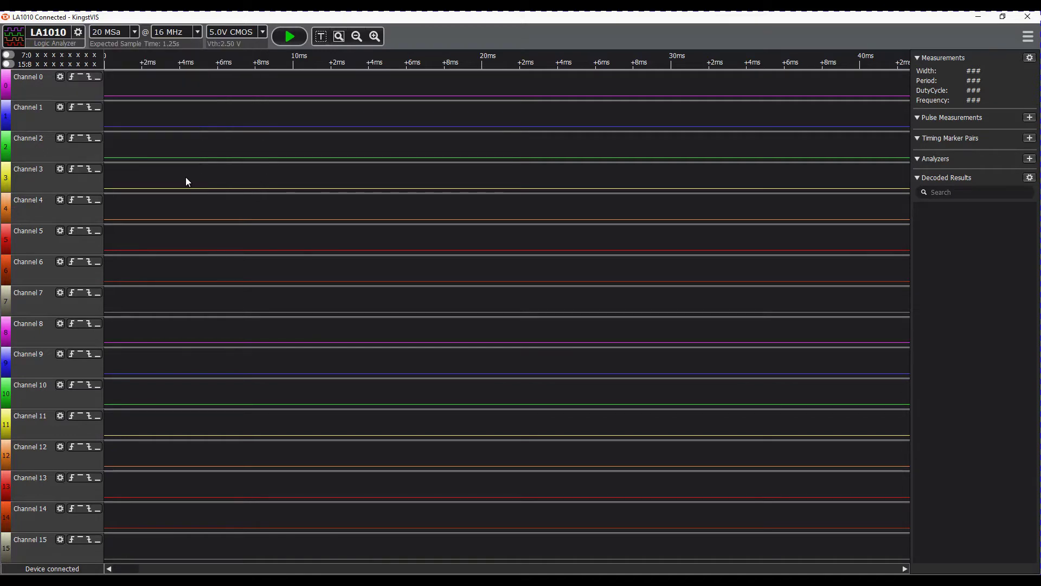
- Run a capture on all 16 channels and examine the start of the Channel 6 data burst near 13.4 ms
left_click(288, 41)
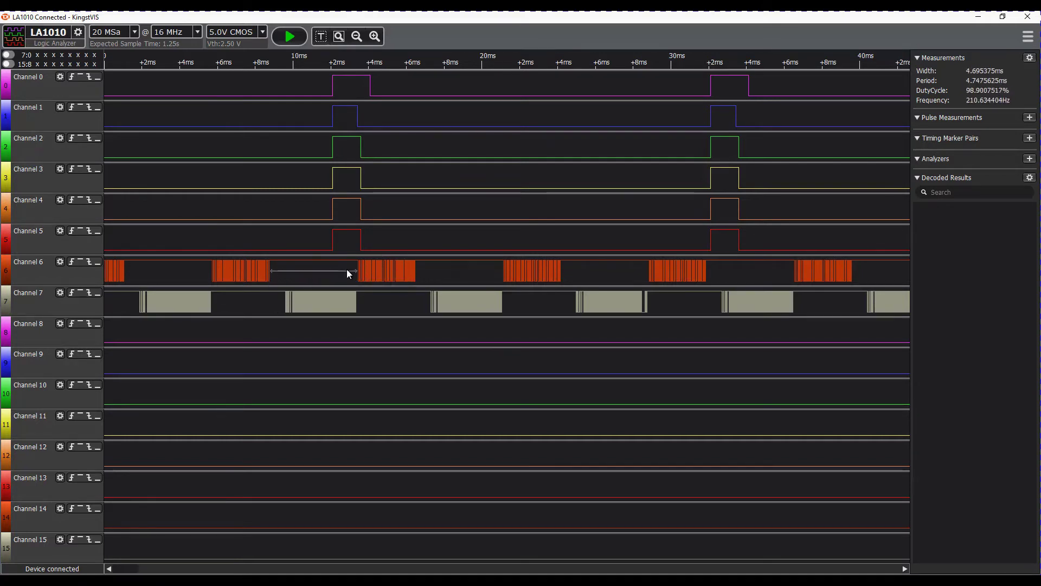
scroll(347, 269, "up", 1)
scroll(346, 269, "up", 3)
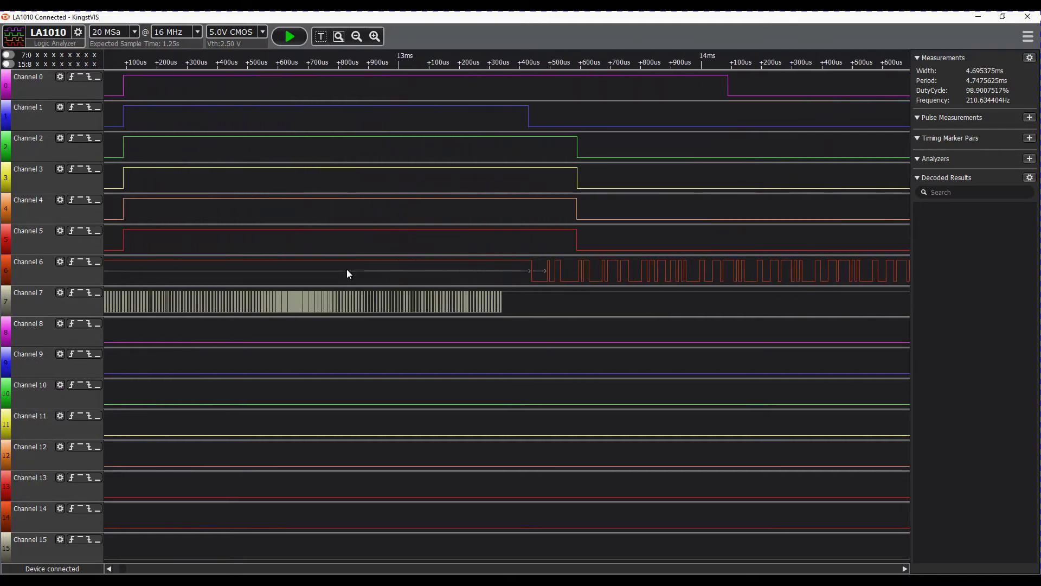
left_click_drag(485, 272, 235, 277)
mouse_move(386, 268)
left_mouse_down()
mouse_move(235, 272)
mouse_move(412, 268)
mouse_move(365, 270)
left_mouse_up()
scroll(309, 271, "up", 1)
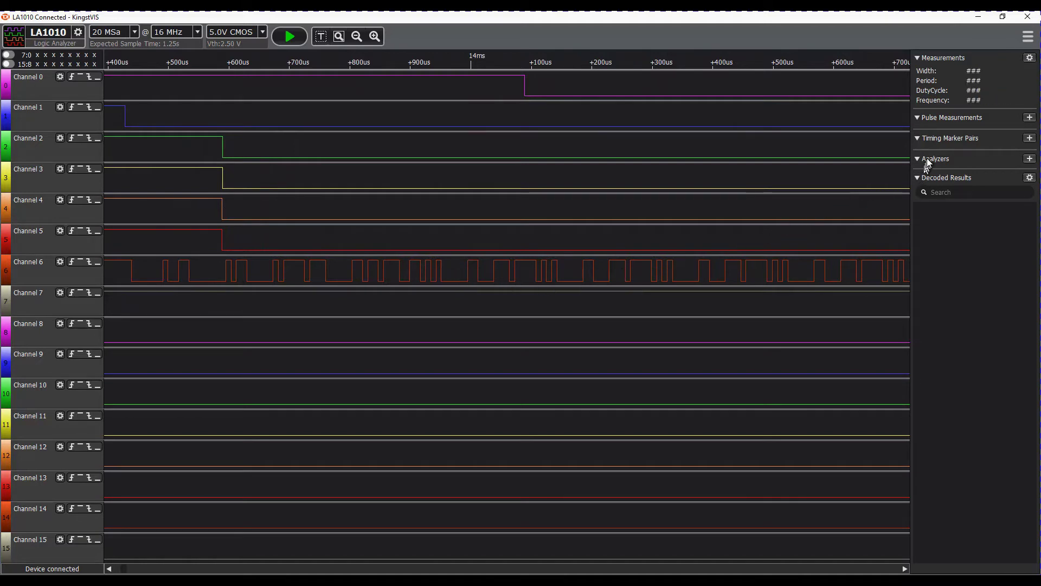
- Add a UART/RS232/485 analyzer on Channel 6 with a bit rate of 115200
left_click(1029, 159)
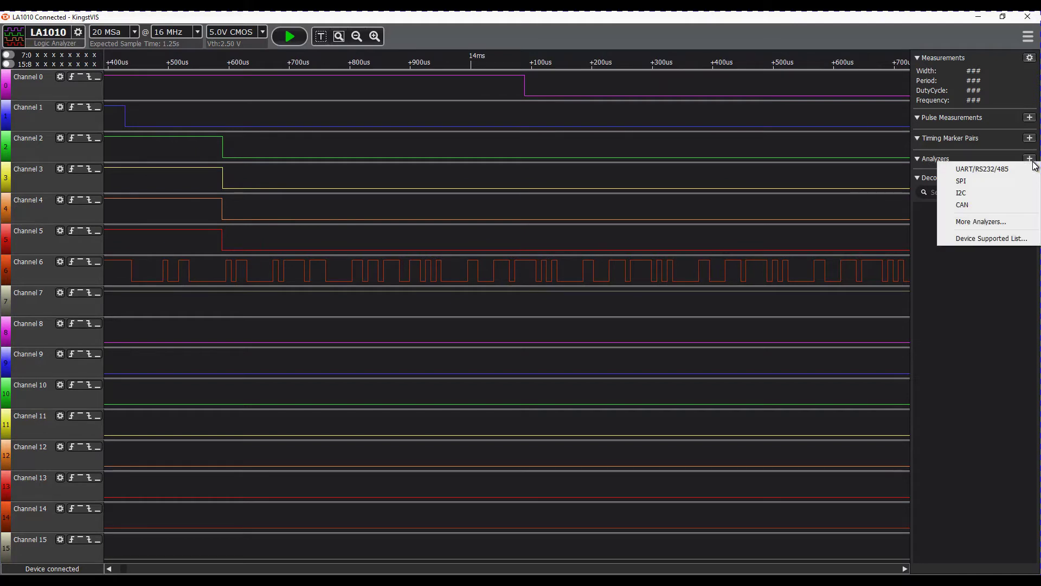
left_click(1001, 169)
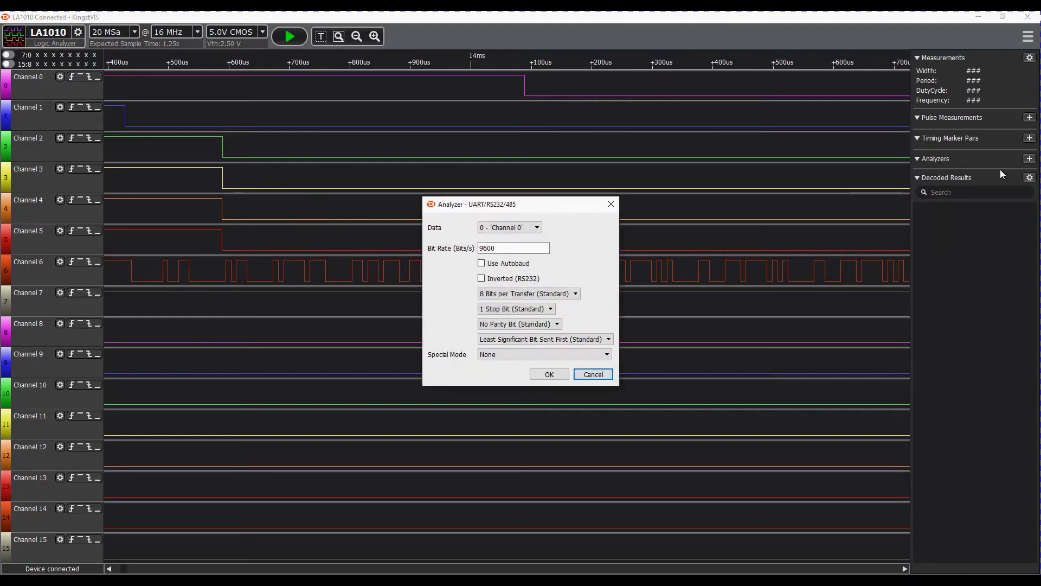
left_click(523, 228)
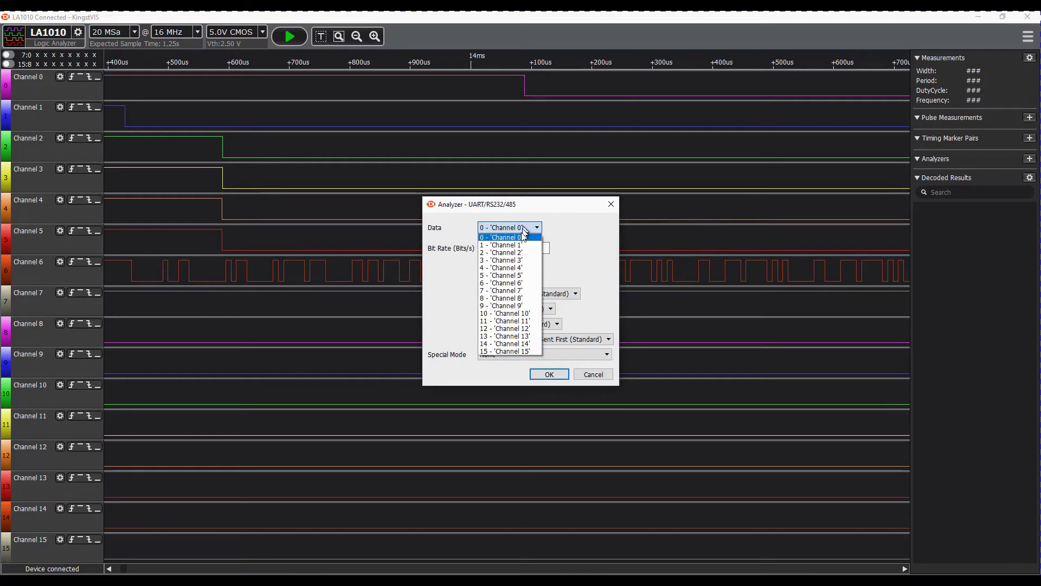
left_click(518, 283)
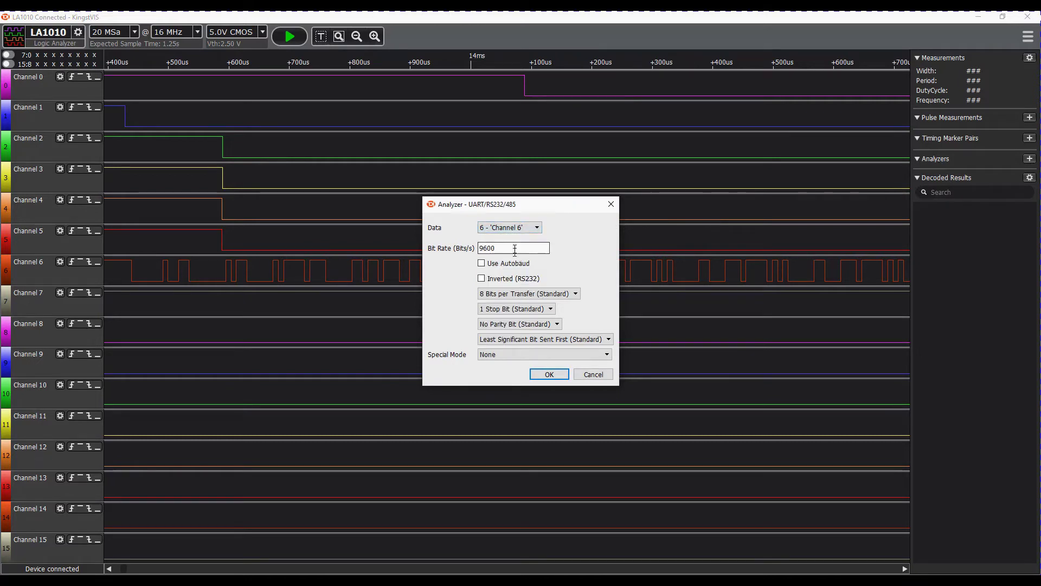
left_click_drag(514, 250, 440, 248)
type("11520")
left_click(548, 374)
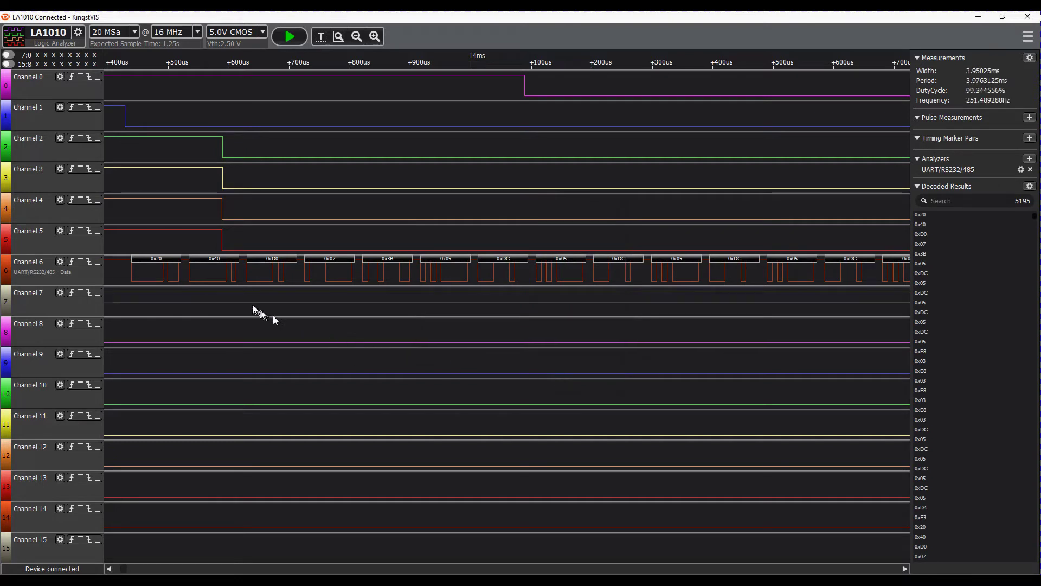
- Examine the first decoded Channel 6 bytes and convert hex 7D0 to decimal in the programmer Calculator, moving its window off the waveforms when finished
scroll(265, 326, "up", 3)
scroll(264, 321, "down", 4)
scroll(263, 321, "down", 1)
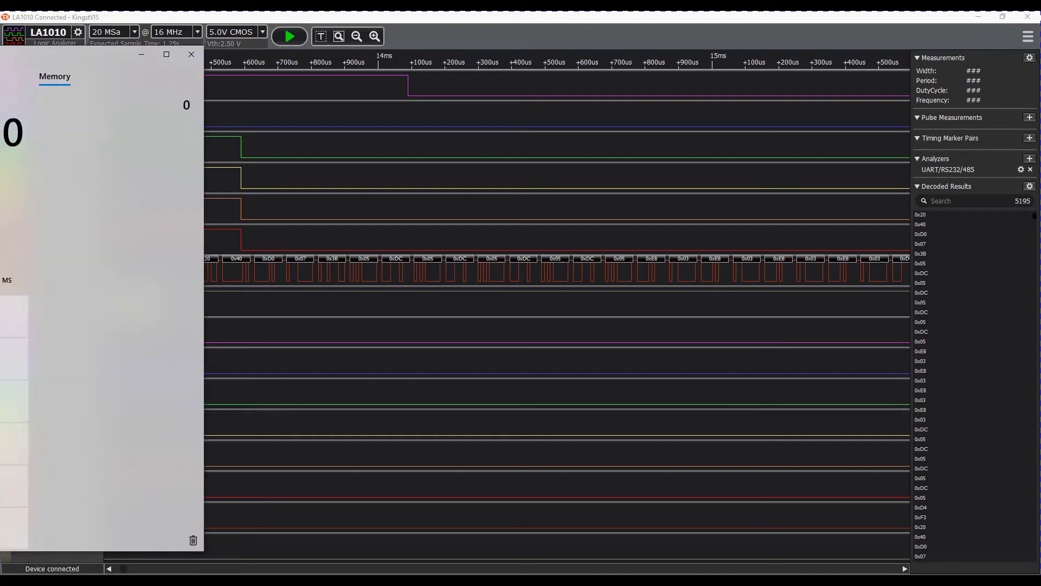
left_click_drag(0, 56, 408, 63)
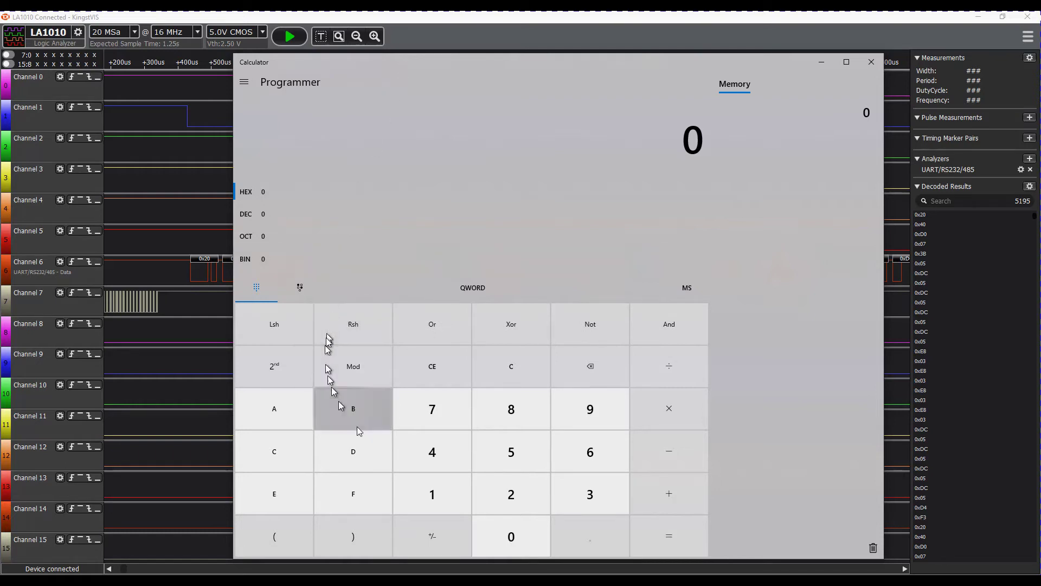
left_click(431, 404)
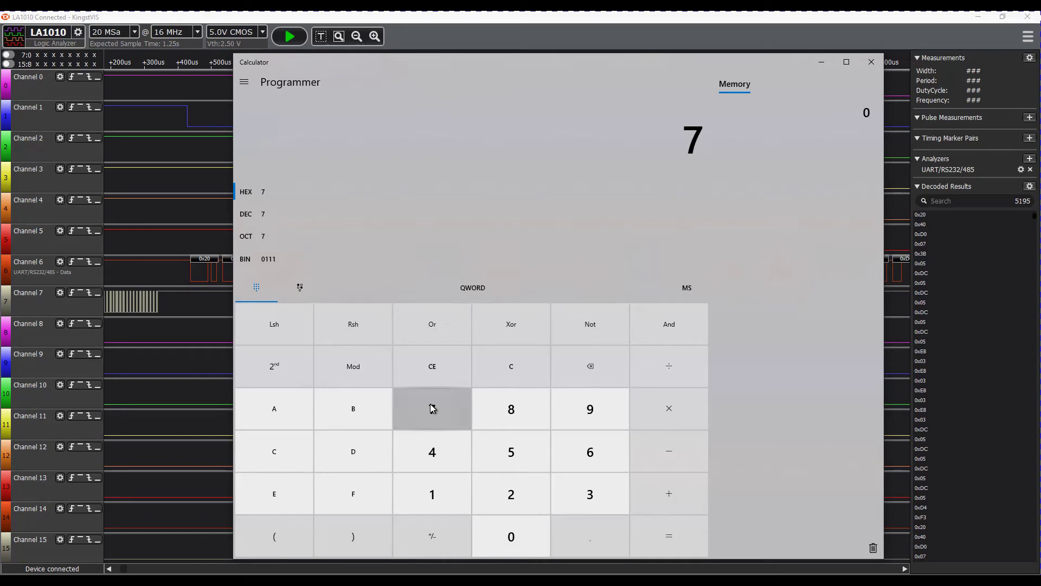
left_click(353, 457)
left_click(508, 534)
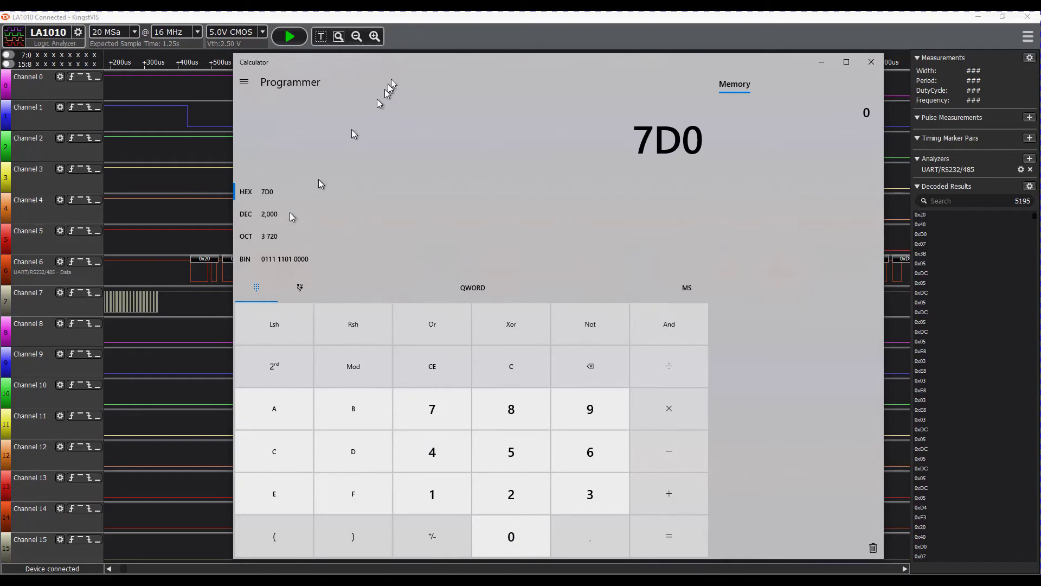
left_click_drag(409, 63, 0, 271)
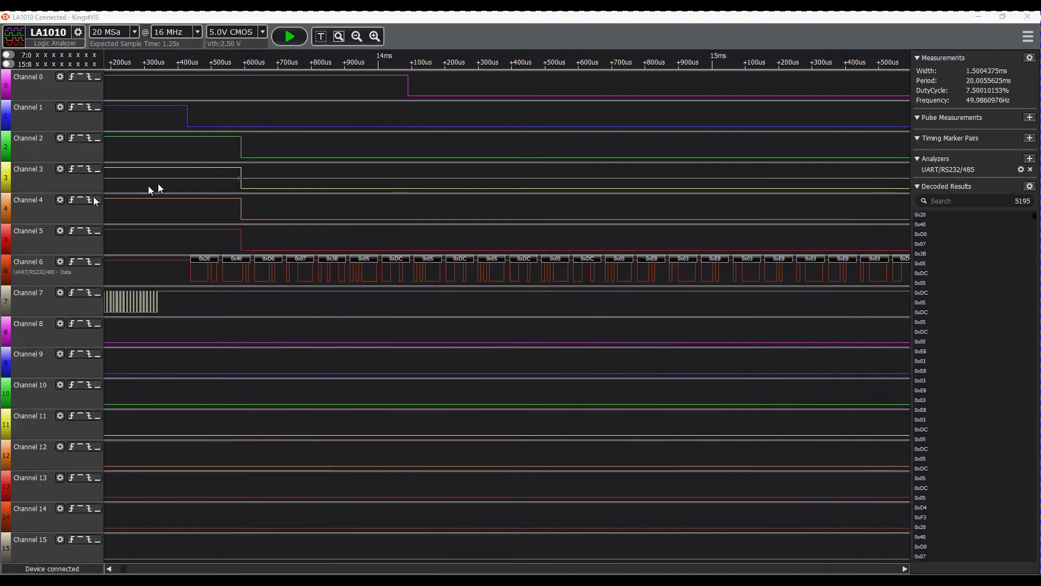
- Examine the decoded Channel 6 packet through its last byte, and the start of the preceding Channel 7 burst
mouse_move(314, 93)
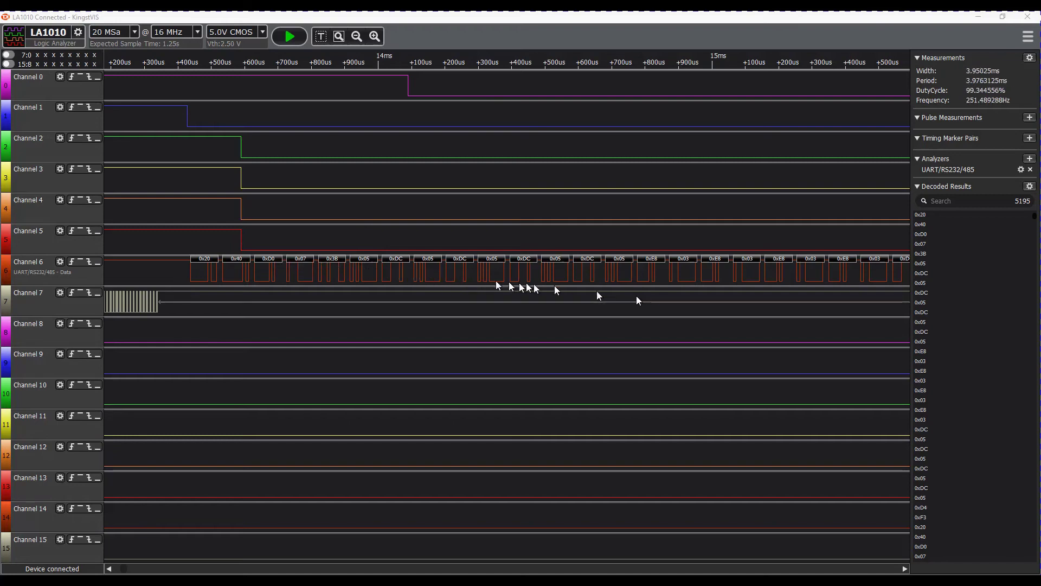
left_click_drag(663, 293, 302, 287)
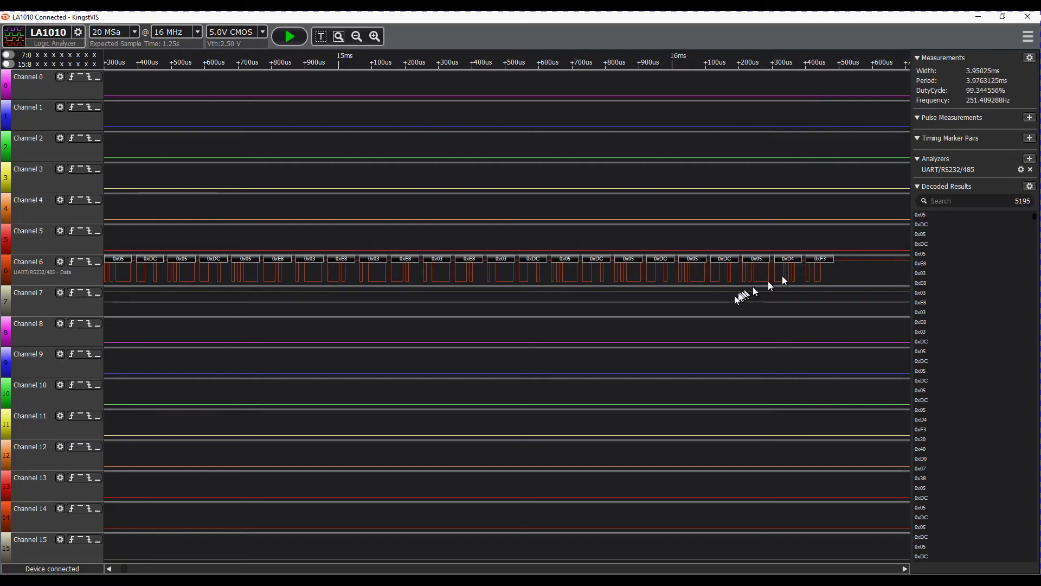
left_click_drag(268, 325, 892, 324)
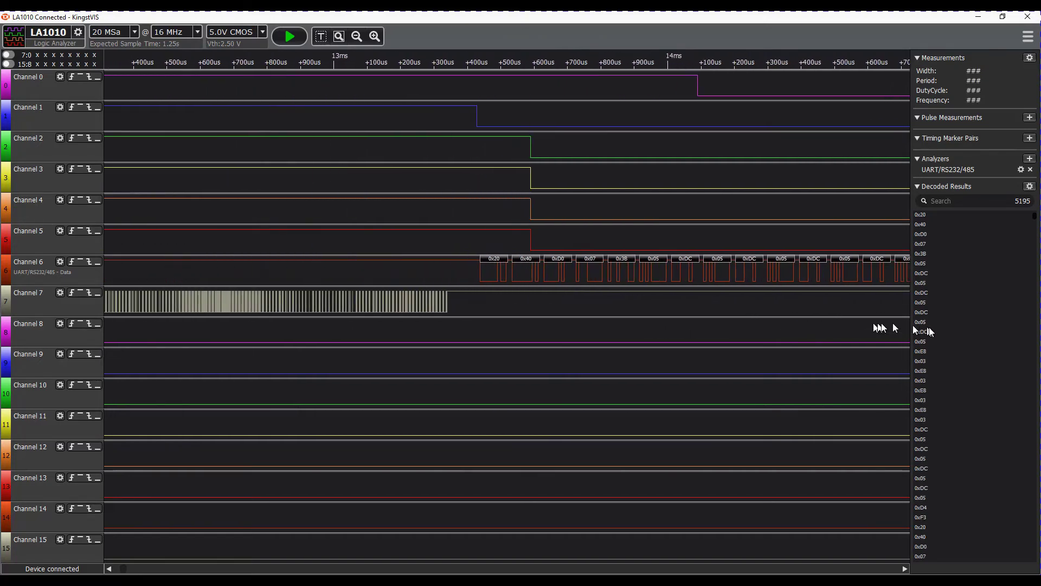
left_click_drag(266, 327, 769, 344)
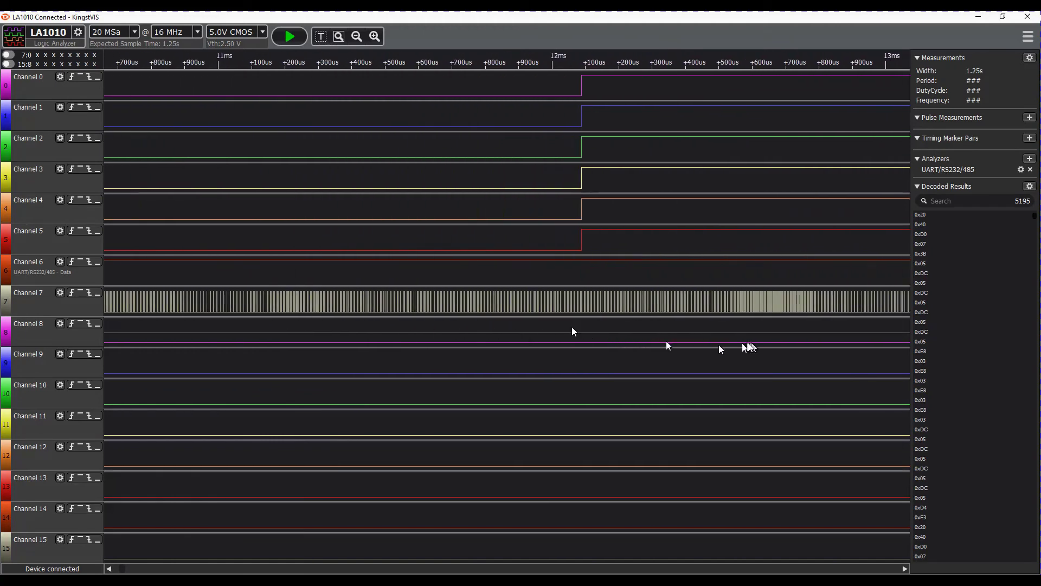
left_click_drag(132, 299, 546, 309)
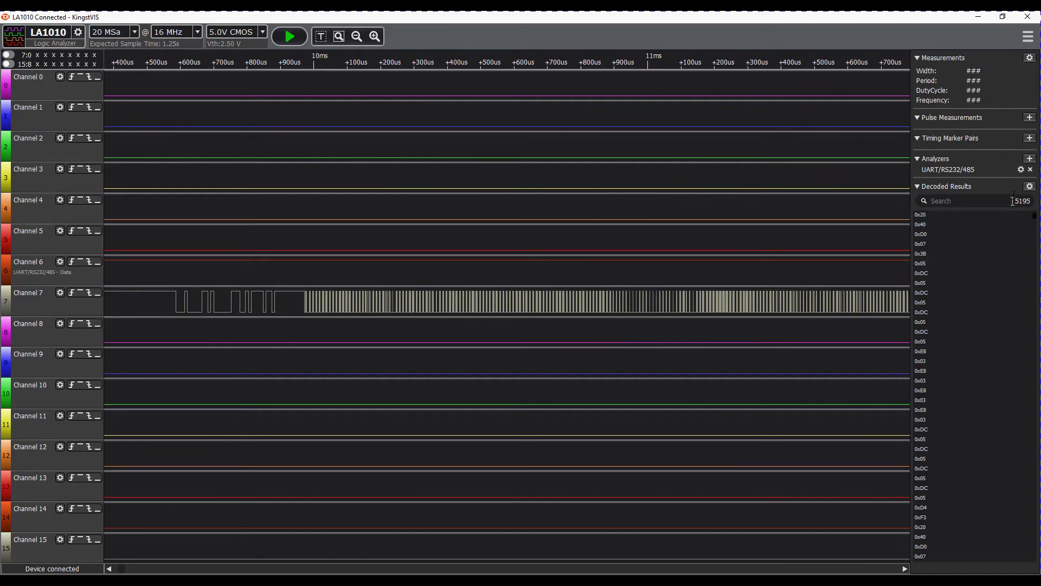
- Add a second UART/RS232/485 analyzer on Channel 7 with a bit rate of 115200
left_click(1029, 159)
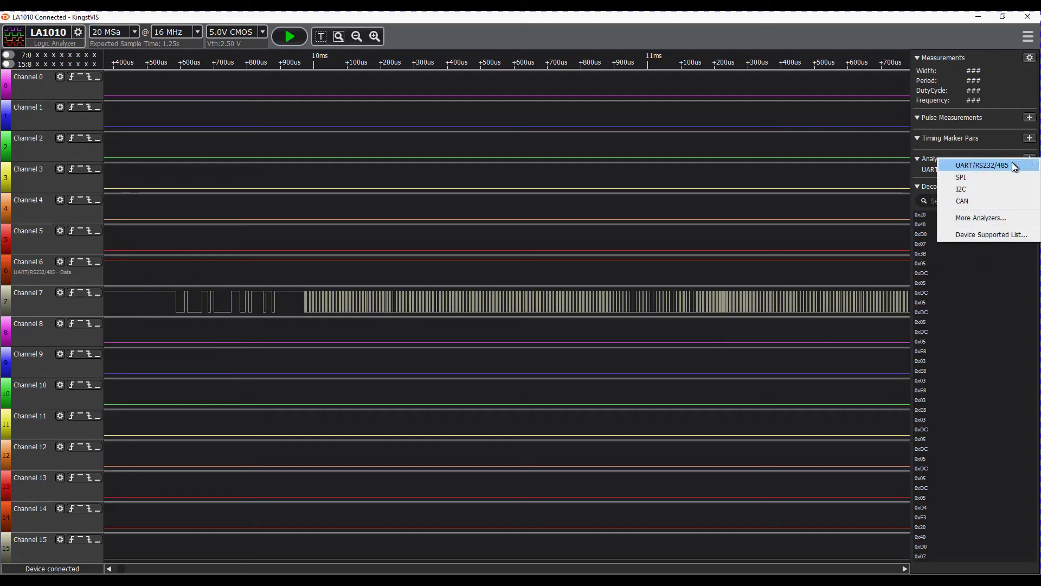
left_click(1012, 163)
left_click(504, 225)
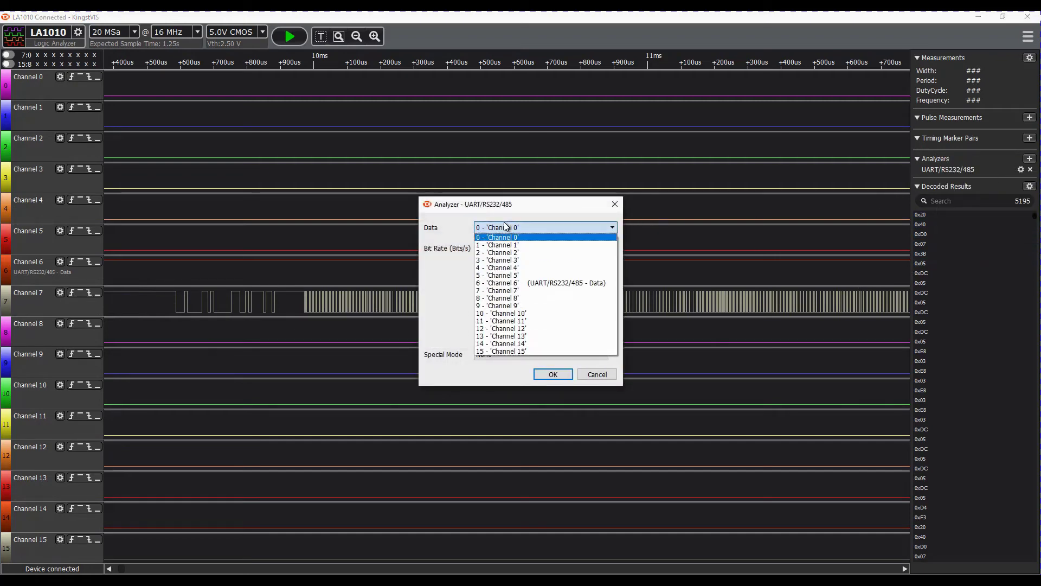
left_click(517, 293)
double_click(491, 248)
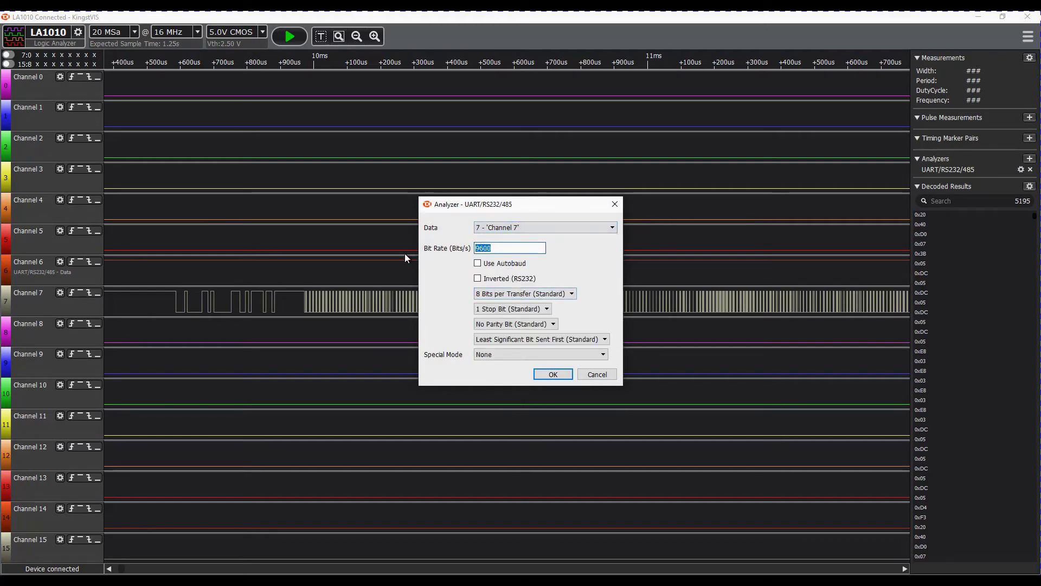
type("115200")
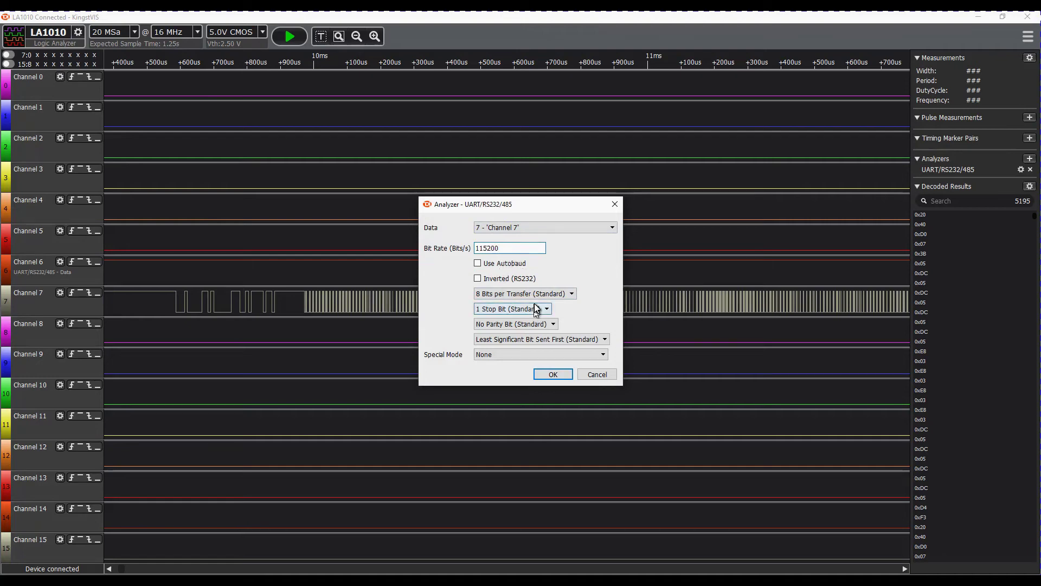
left_click(545, 376)
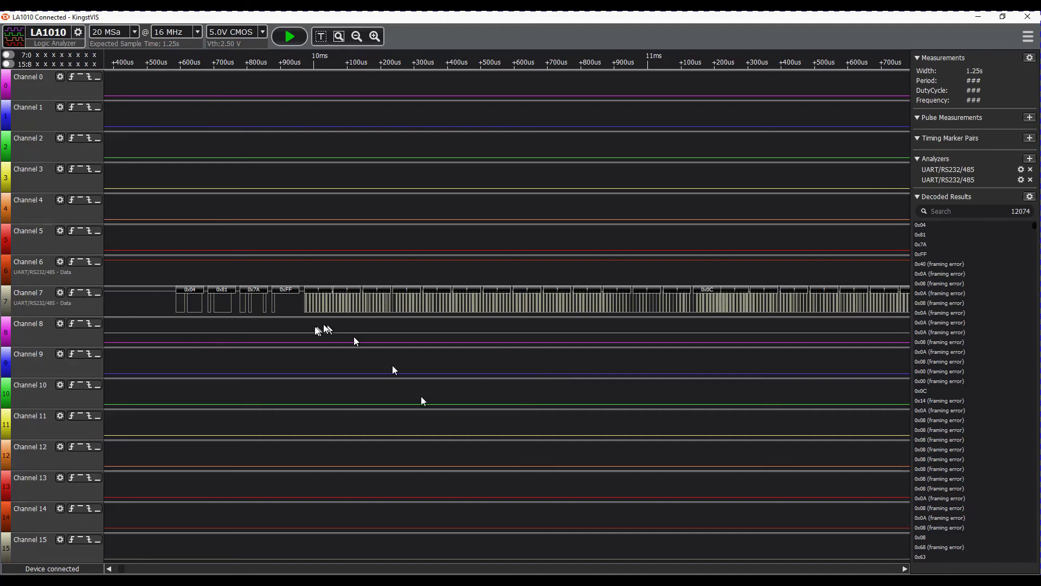
- Examine the decoded Channel 7 bytes and bit timing just before 10 ms, where the dense pulses begin
scroll(306, 326, "up", 3)
scroll(305, 328, "up", 2)
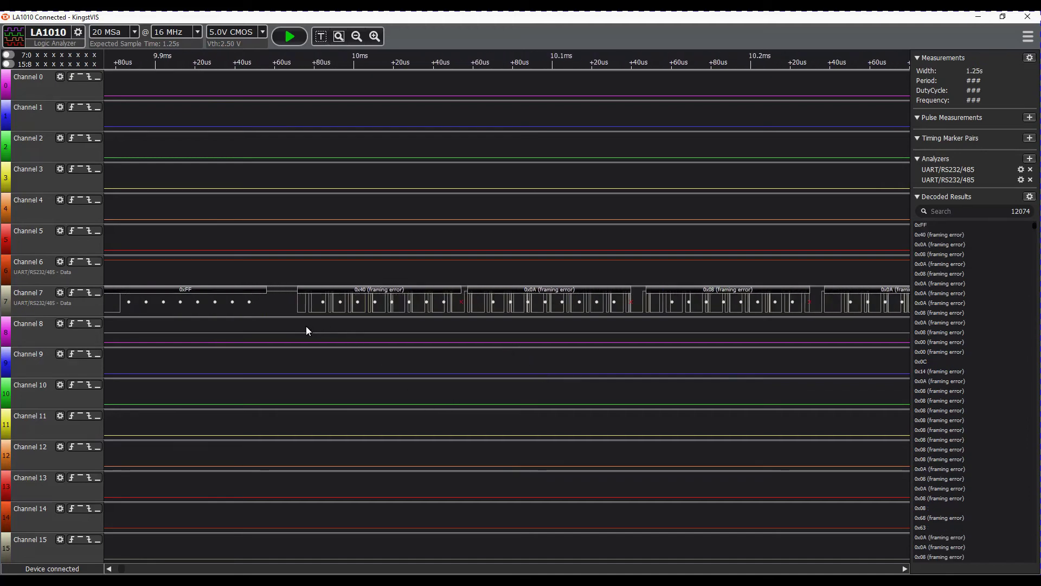
scroll(306, 327, "down", 2)
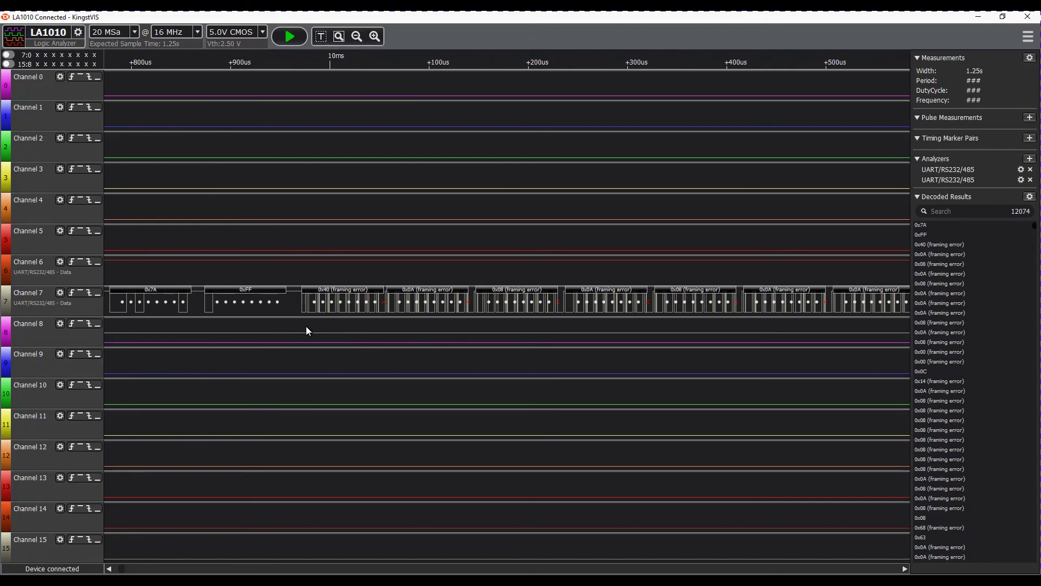
scroll(306, 327, "up", 6)
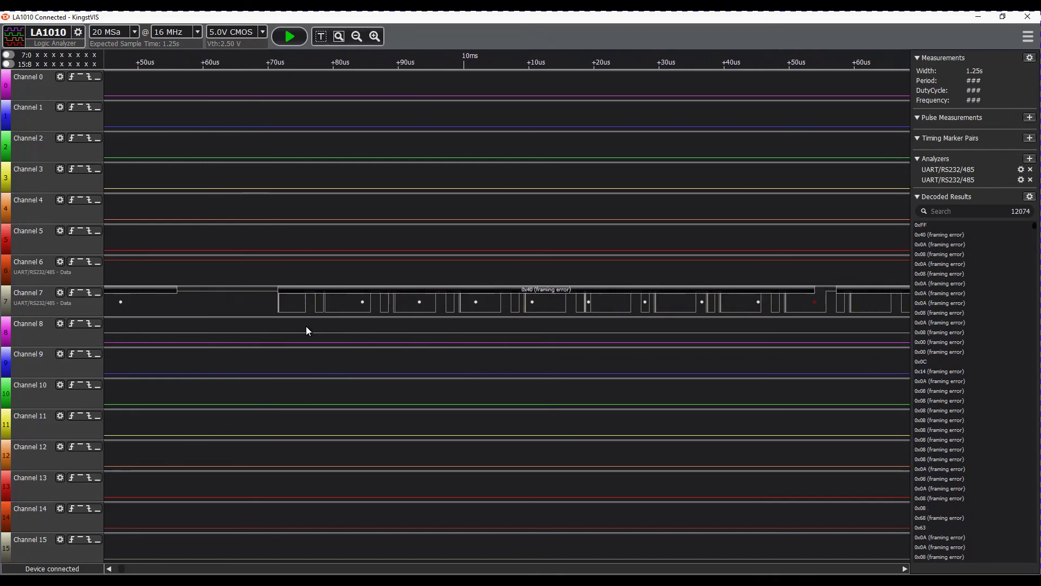
scroll(305, 326, "up", 5)
scroll(306, 327, "down", 5)
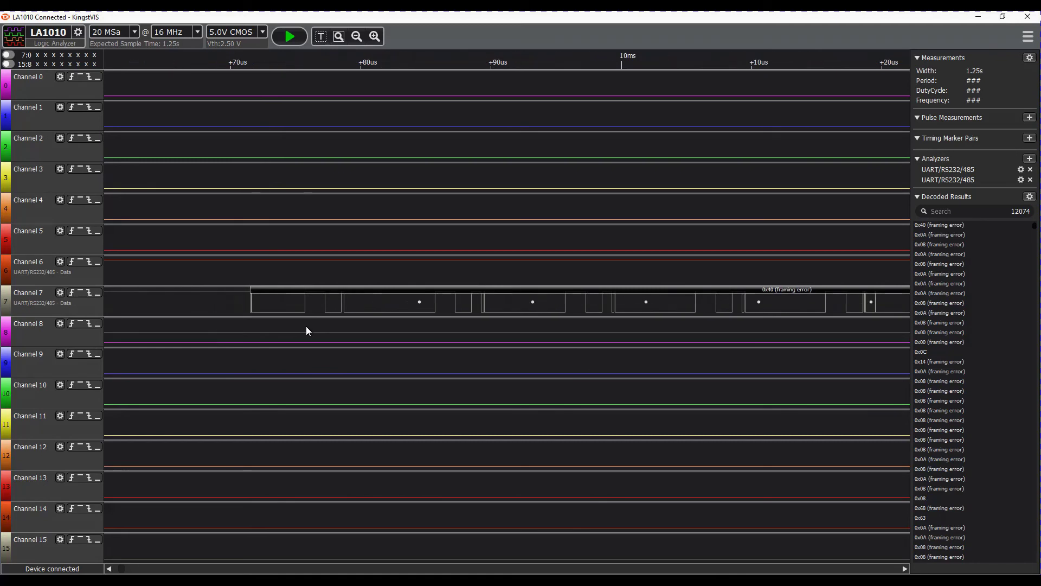
- Examine the whole capture on Channels 0 to 7, including the pulses and serial bursts just before and after 430 ms
scroll(306, 327, "down", 4)
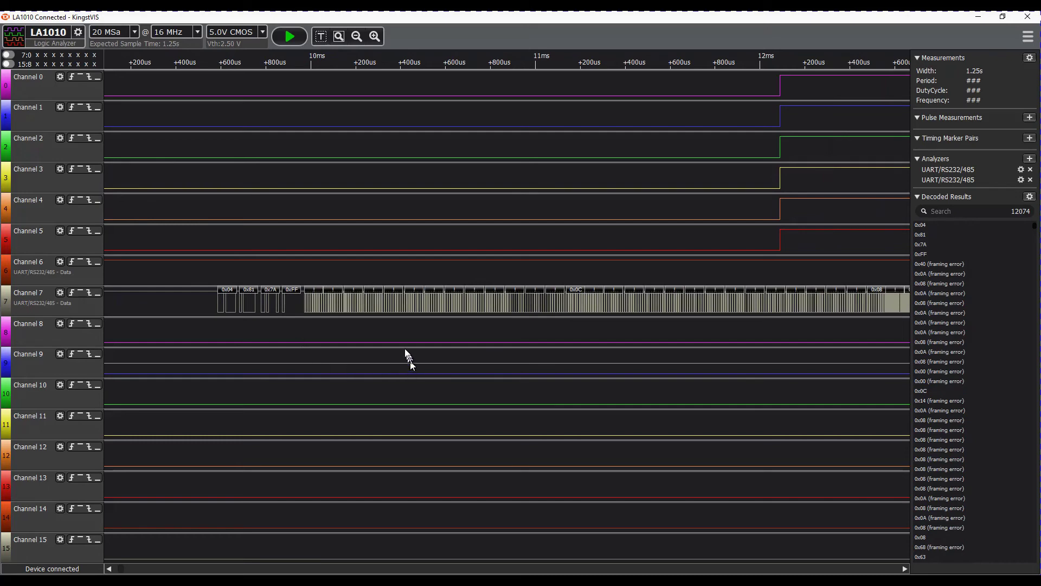
scroll(378, 307, "down", 2)
scroll(379, 307, "down", 4)
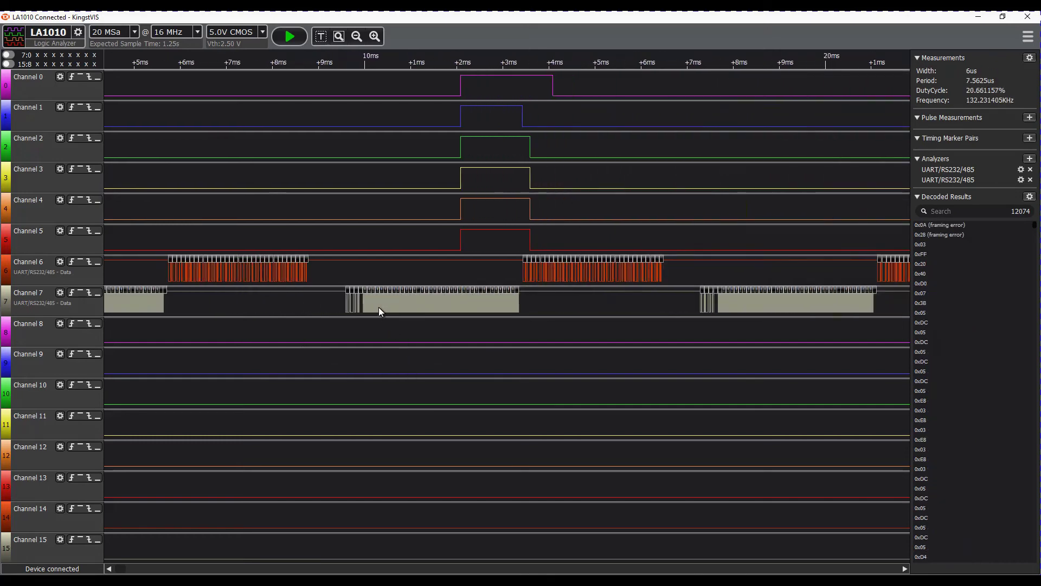
scroll(378, 307, "down", 4)
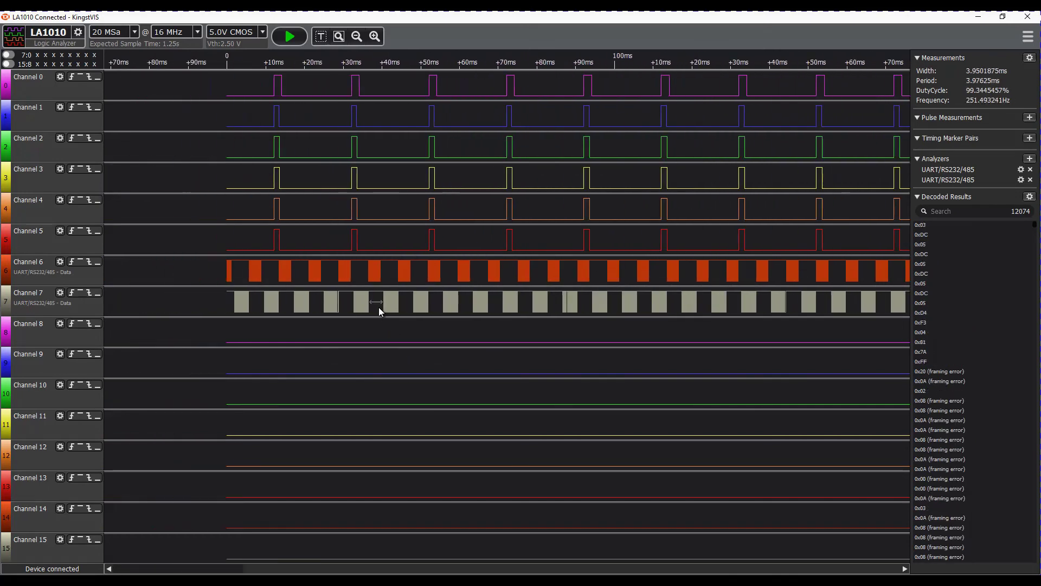
scroll(379, 307, "down", 3)
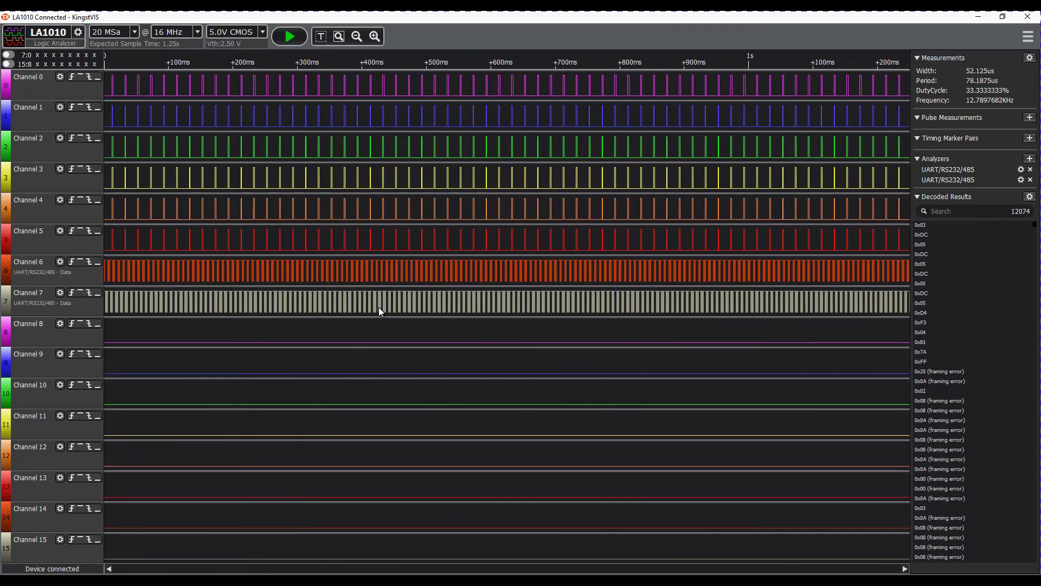
scroll(379, 307, "up", 6)
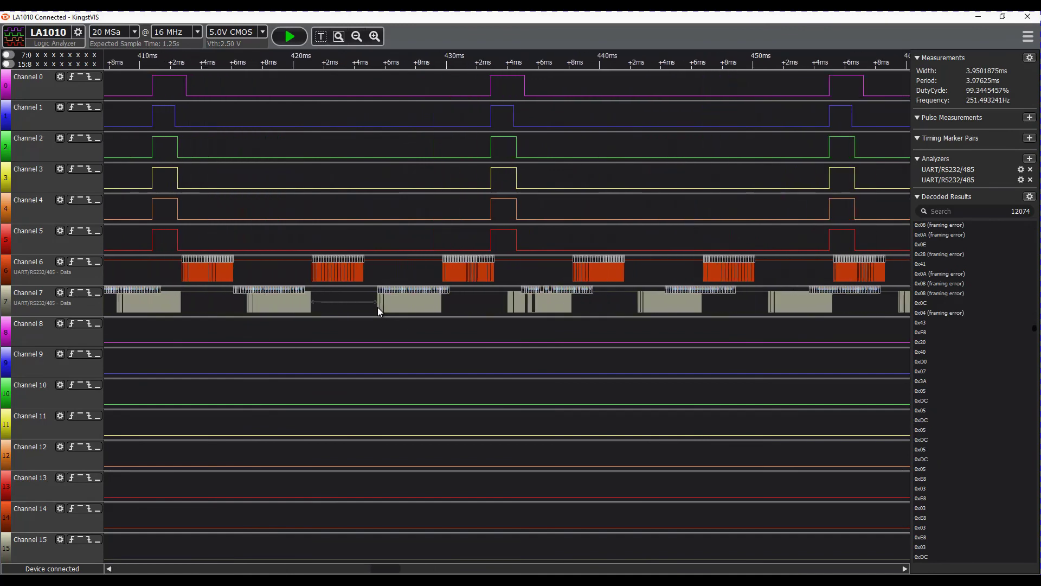
scroll(377, 307, "up", 2)
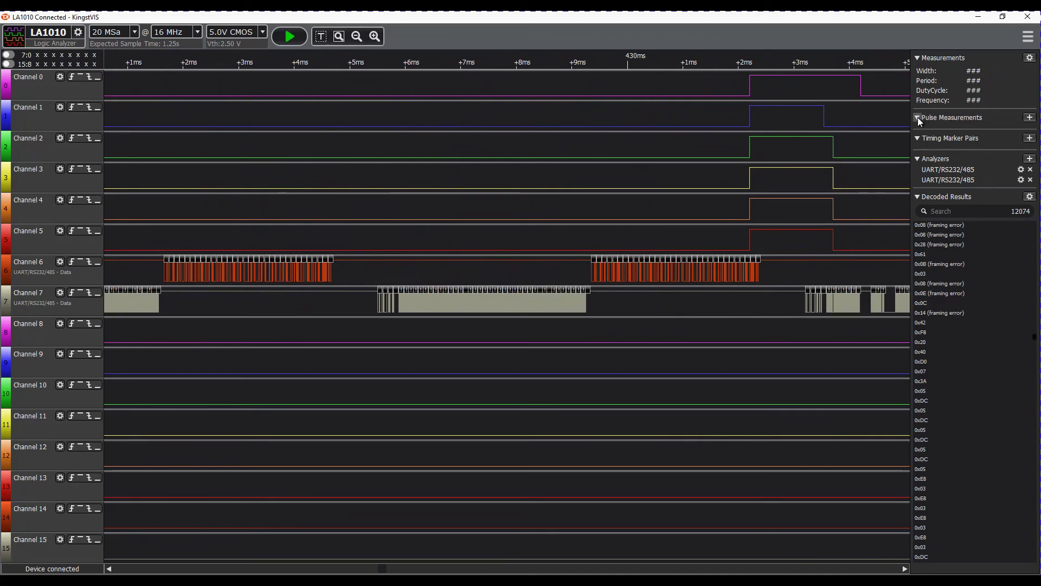
- Try pulse measurements counting all rising edges on CH0 and all falling edges on CH1, and remove both
left_click(1029, 118)
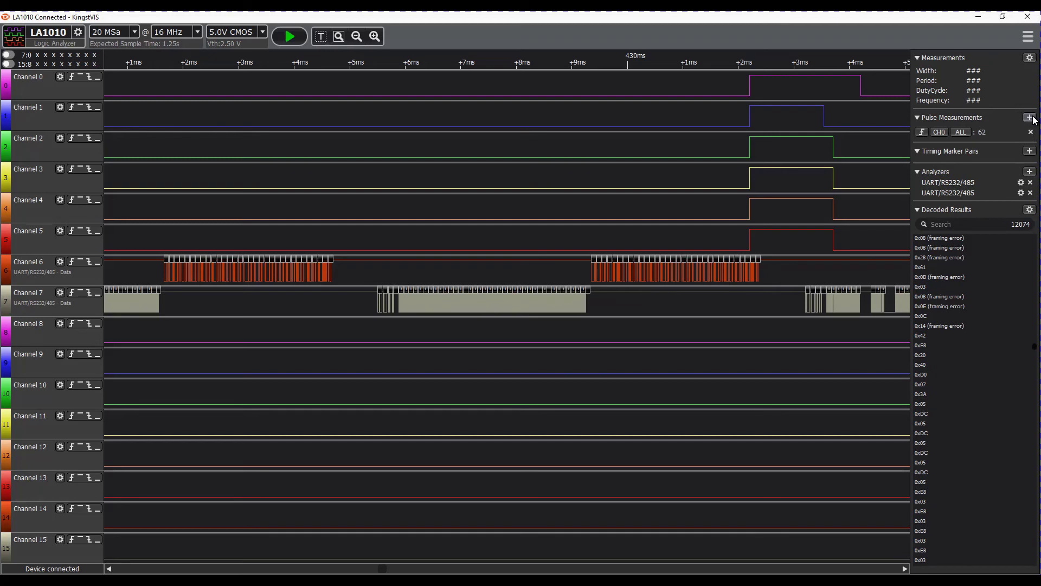
left_click(1029, 117)
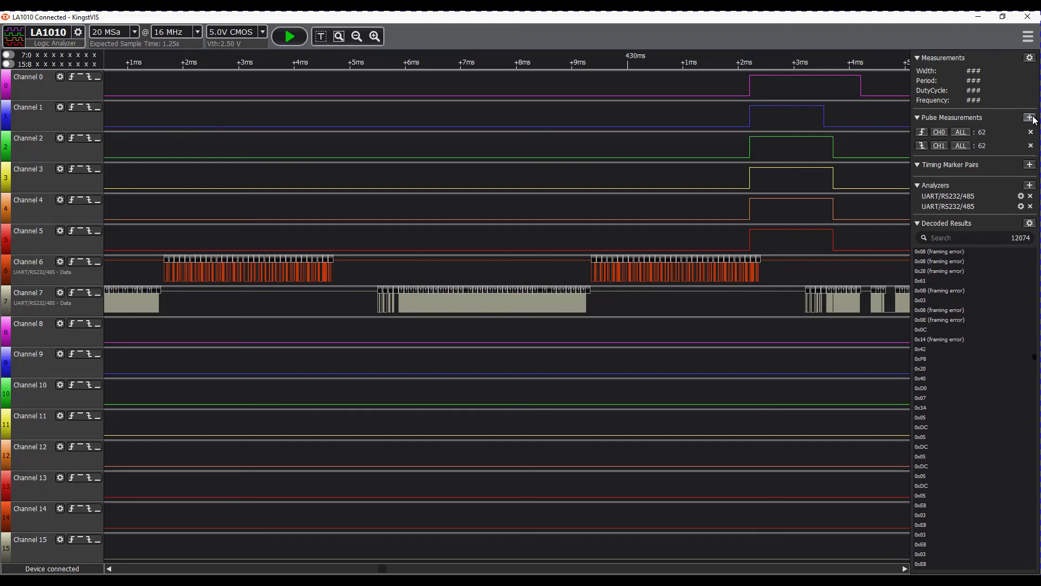
left_click(1031, 146)
left_click(1031, 133)
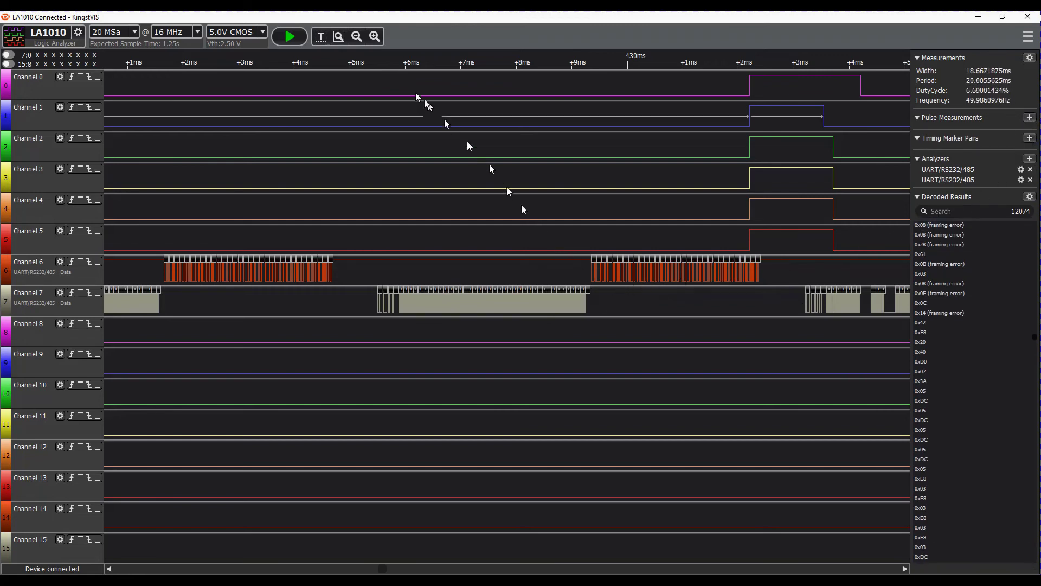
- Review the logic threshold options, set the sample rate to 8 MHz and capture the signals again
left_click(263, 35)
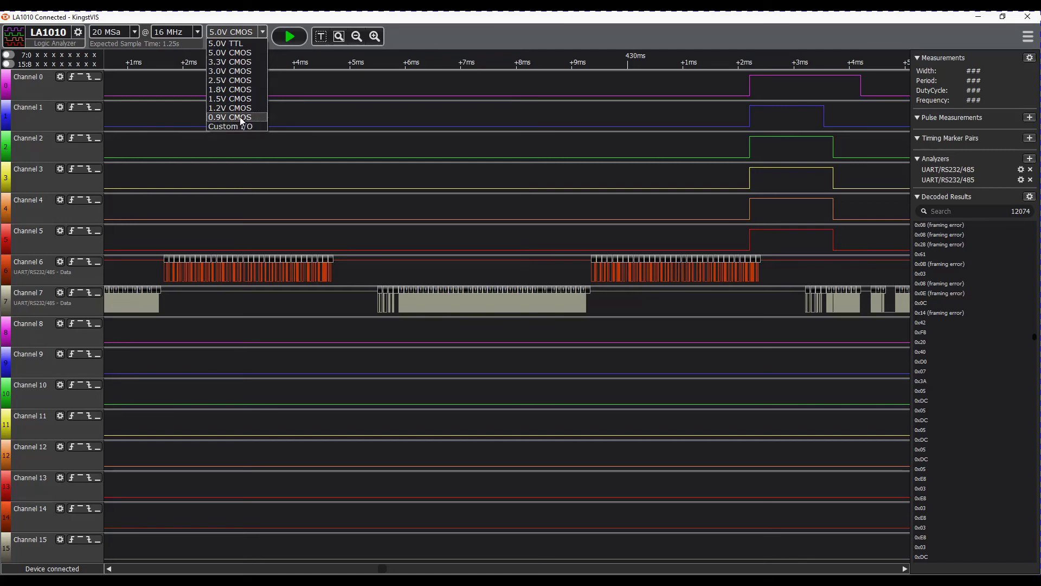
left_click(262, 35)
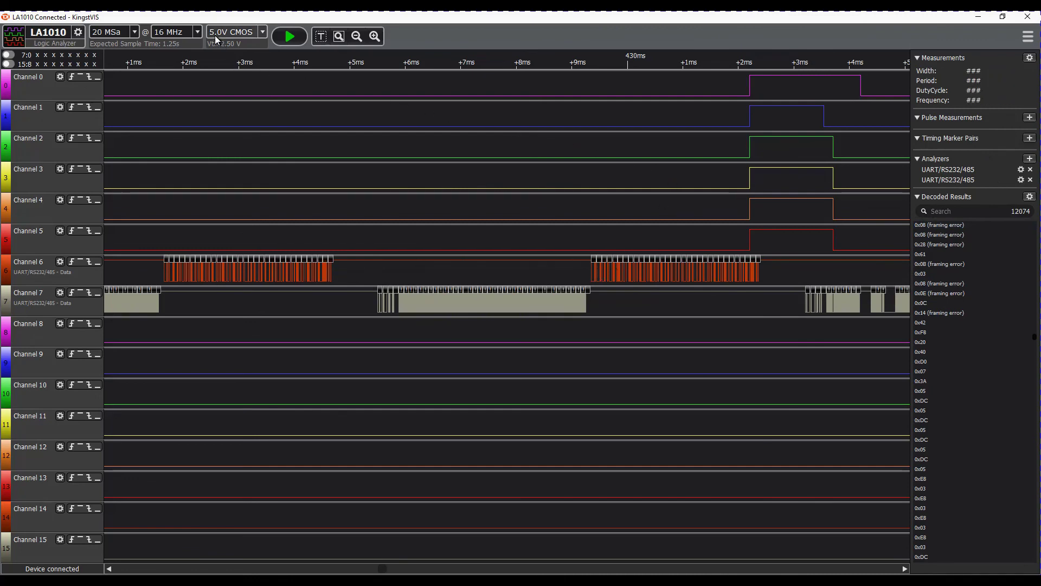
left_click(197, 33)
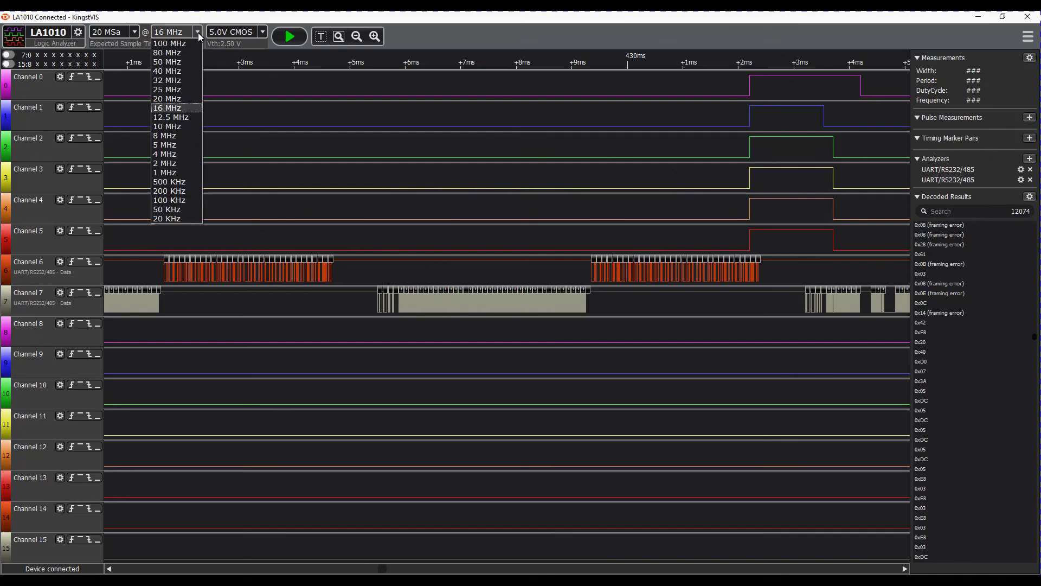
left_click(187, 135)
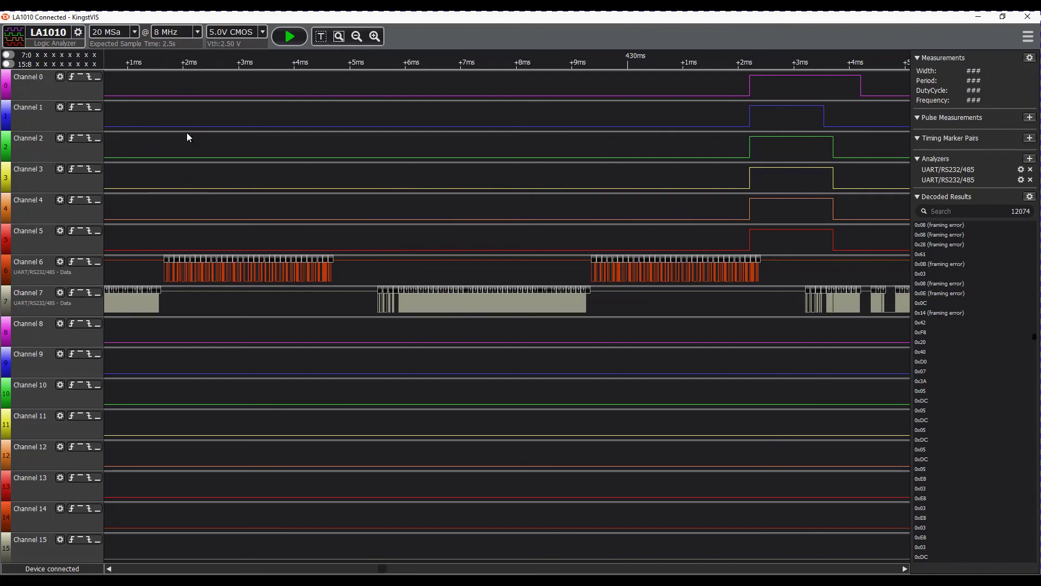
left_click(289, 38)
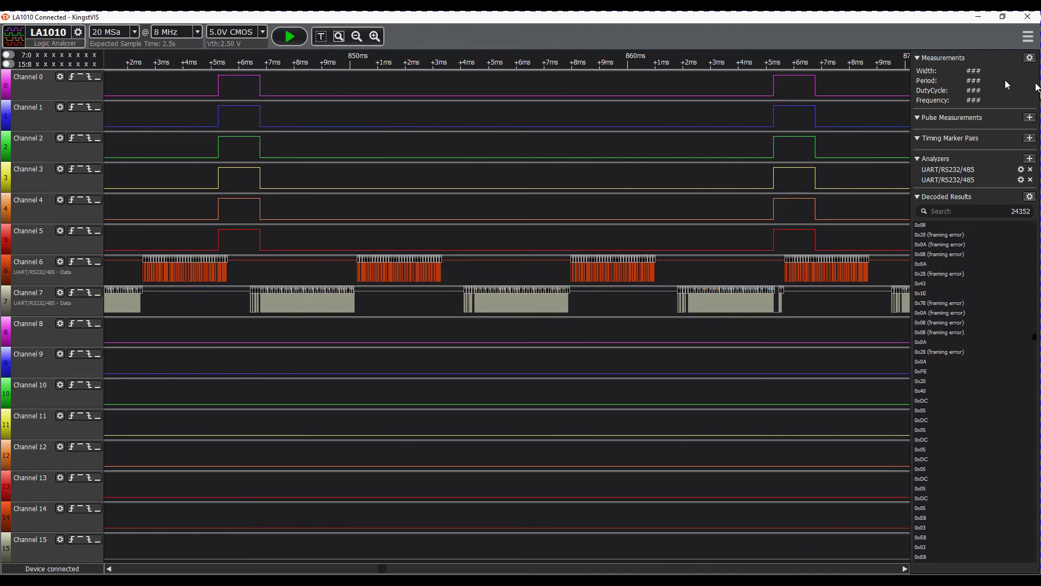
- Review which pulse measurements can be displayed and which UART/RS232/485 analyzers can be included in the decoded results
left_click(1029, 58)
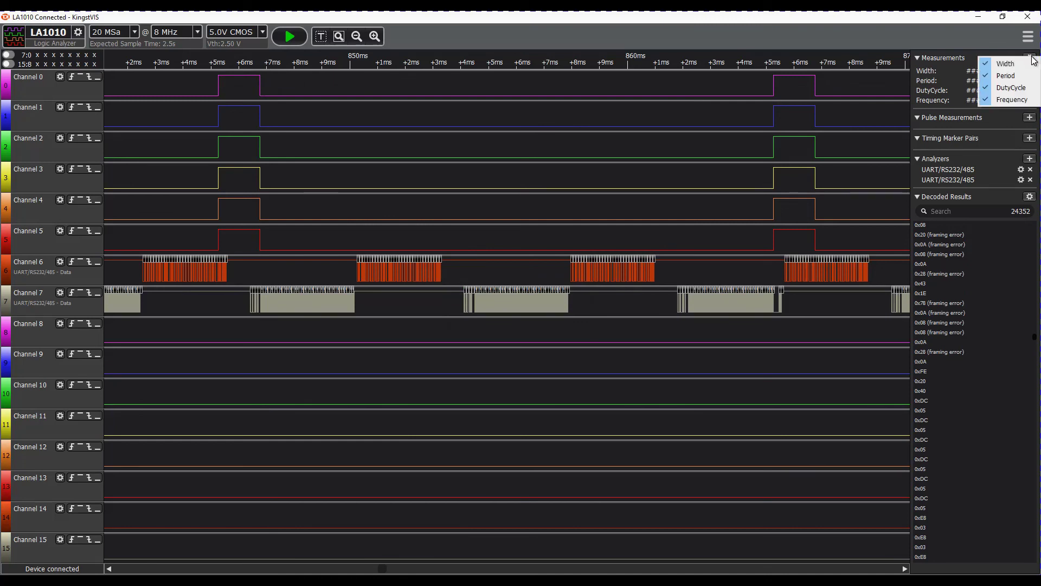
left_click(969, 160)
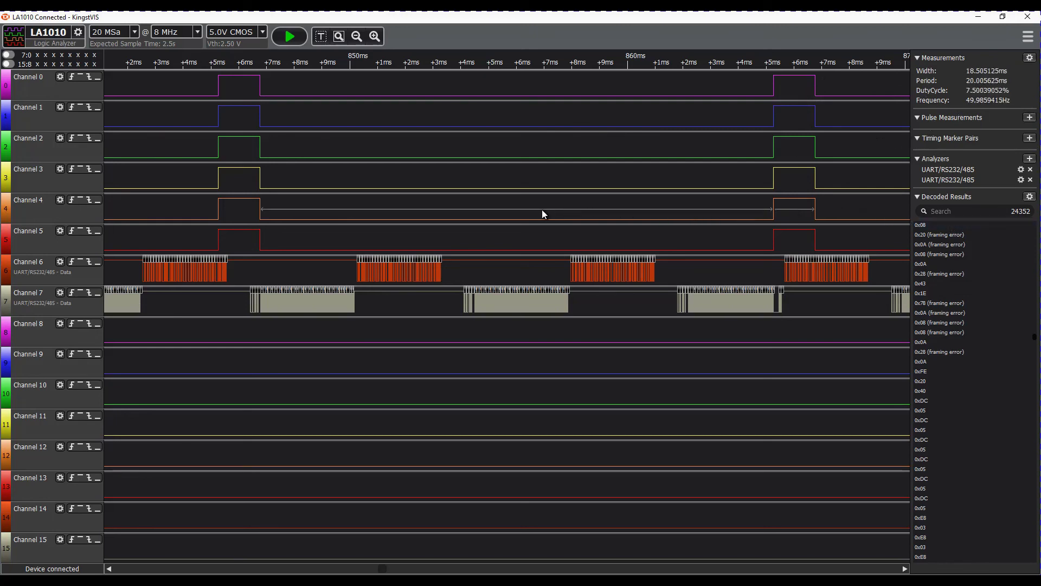
left_click(1032, 197)
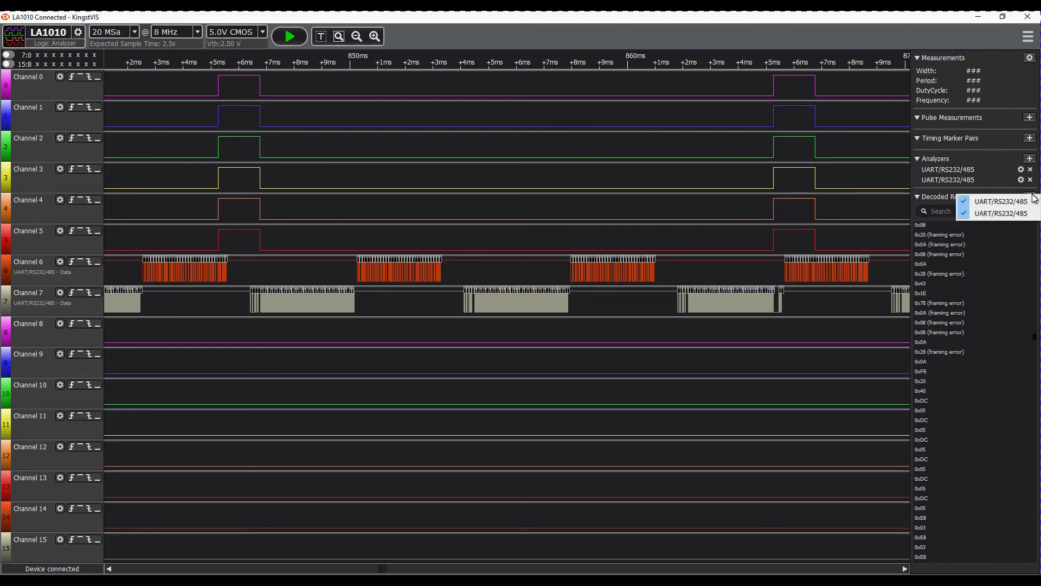
left_click(756, 192)
- Examine the pulses and serial bursts of the new capture around 860 ms and back to about 800 ms
scroll(756, 192, "up", 2)
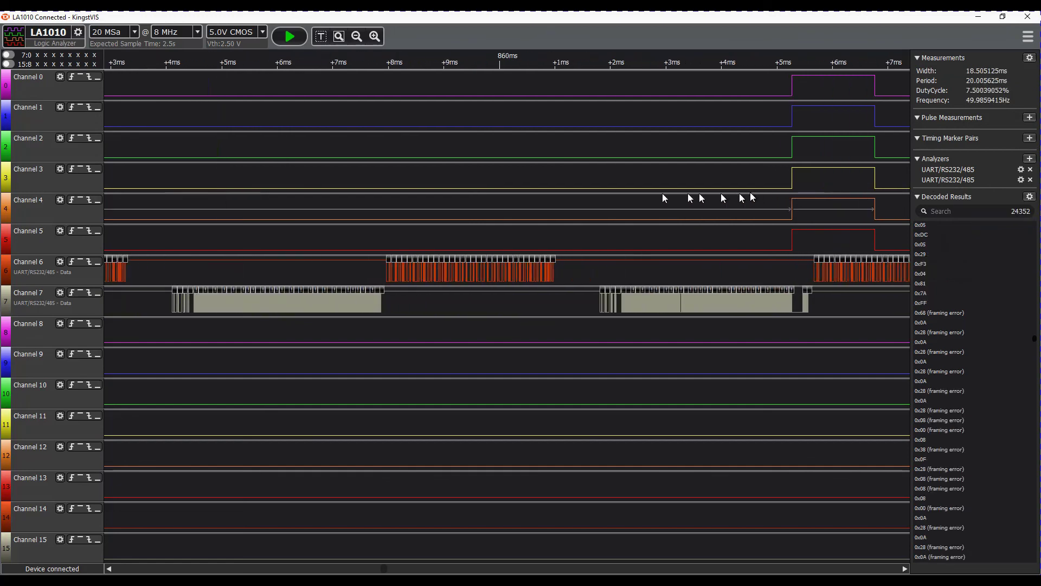
scroll(424, 198, "down", 5)
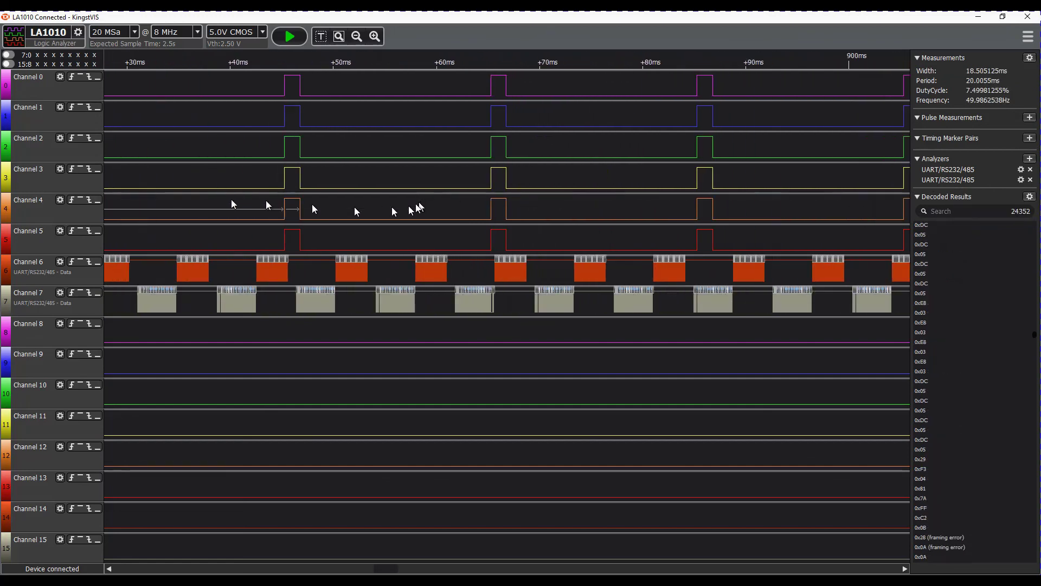
left_click_drag(150, 134, 768, 157)
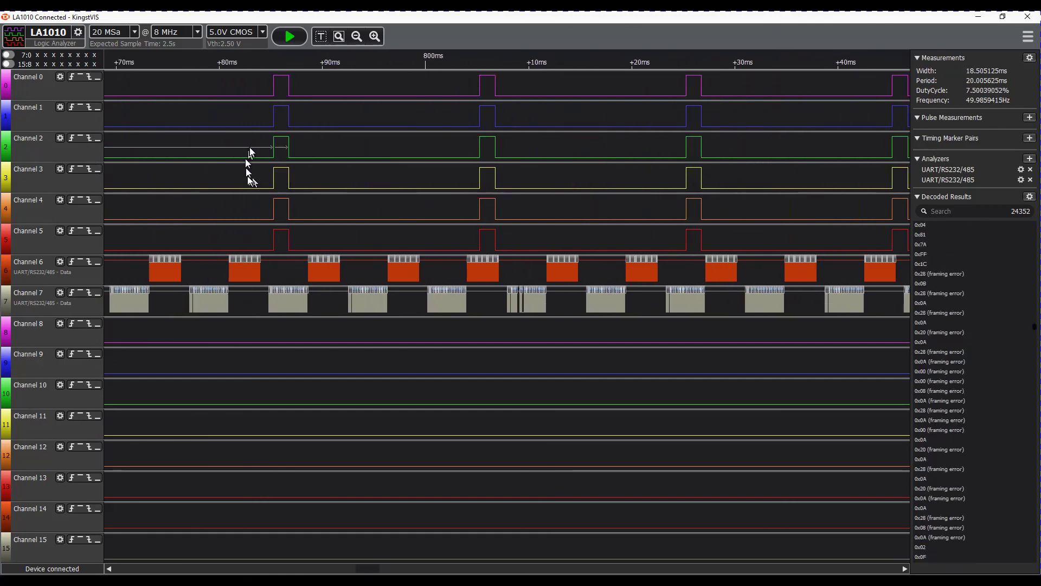